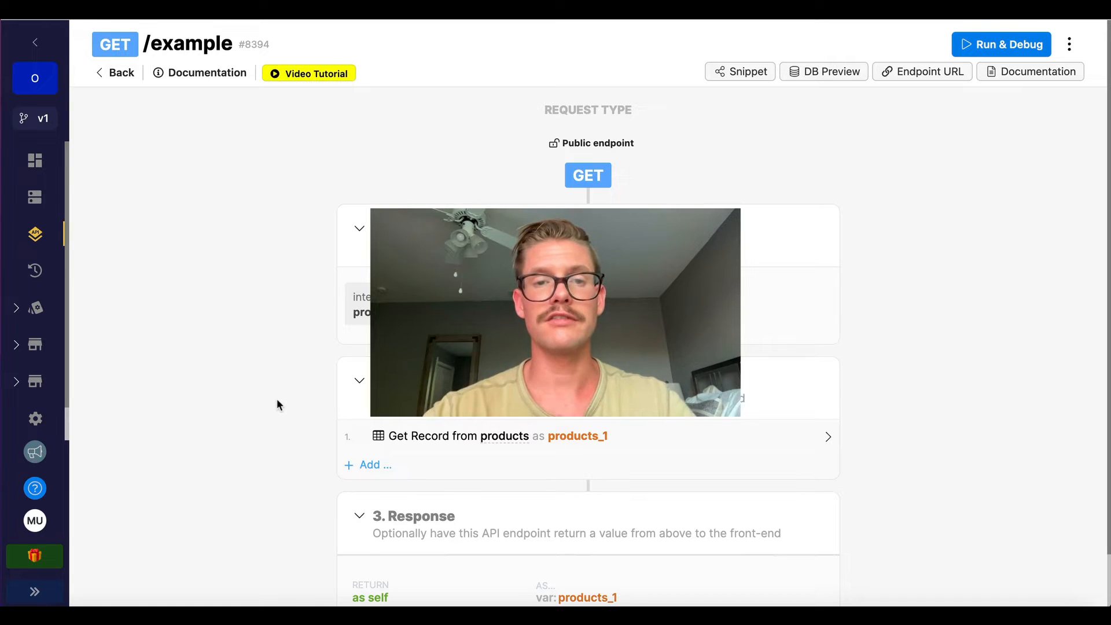
Run the /example endpoint with products_id 1 and examine the key and value pairs in the returned product record
{"action": "scroll", "coordinate": [277, 404], "scroll_direction": "down", "scroll_amount": 1}
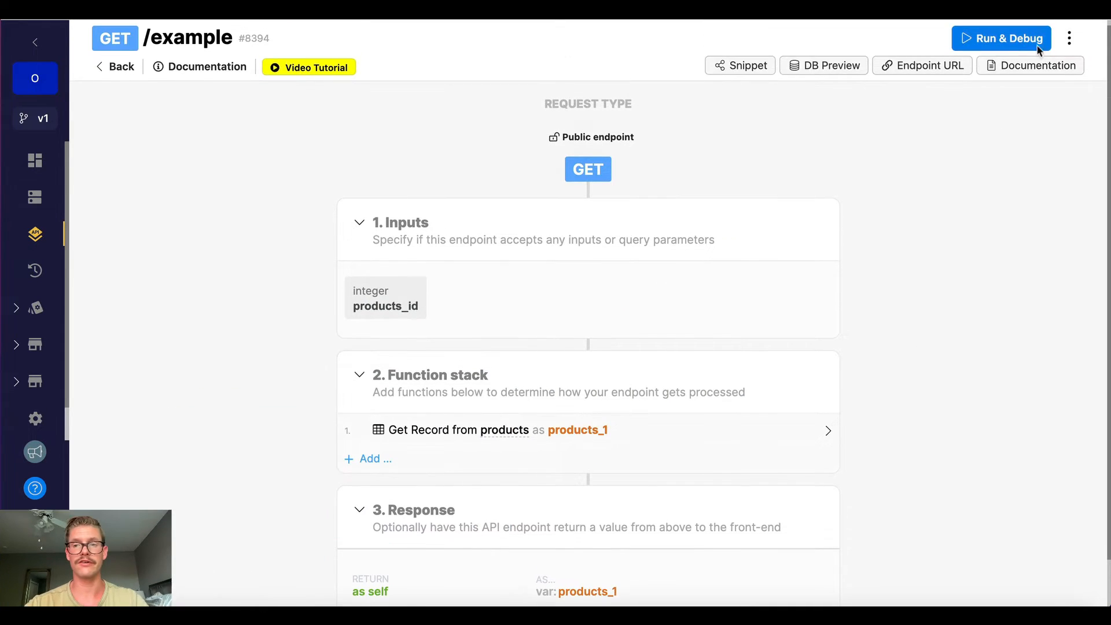
{"action": "left_click", "coordinate": [1038, 47]}
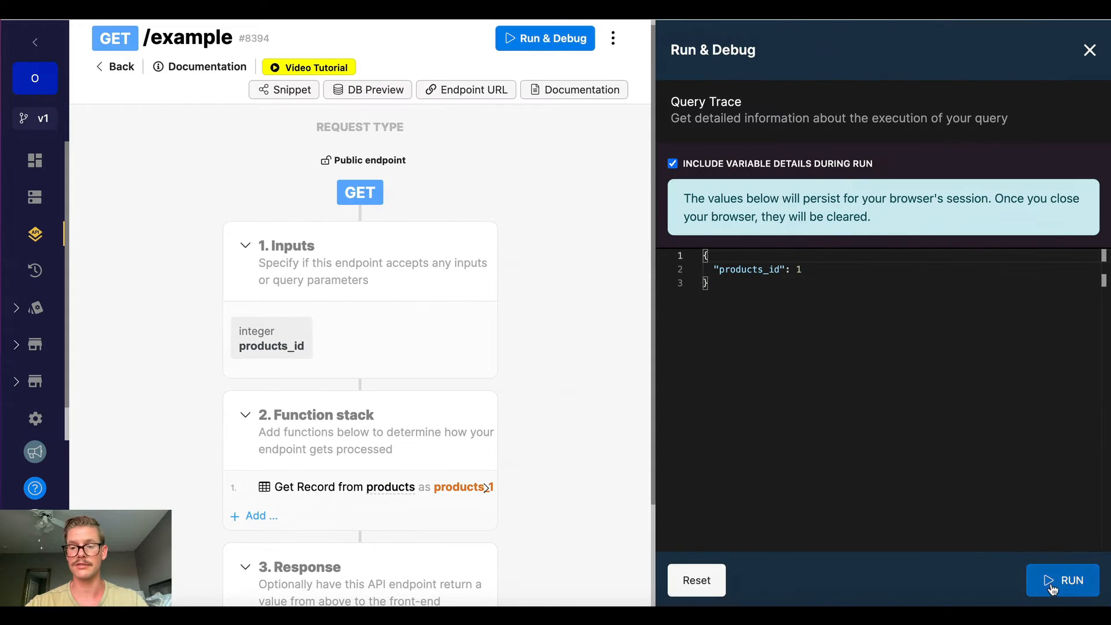
{"action": "left_click", "coordinate": [1052, 588]}
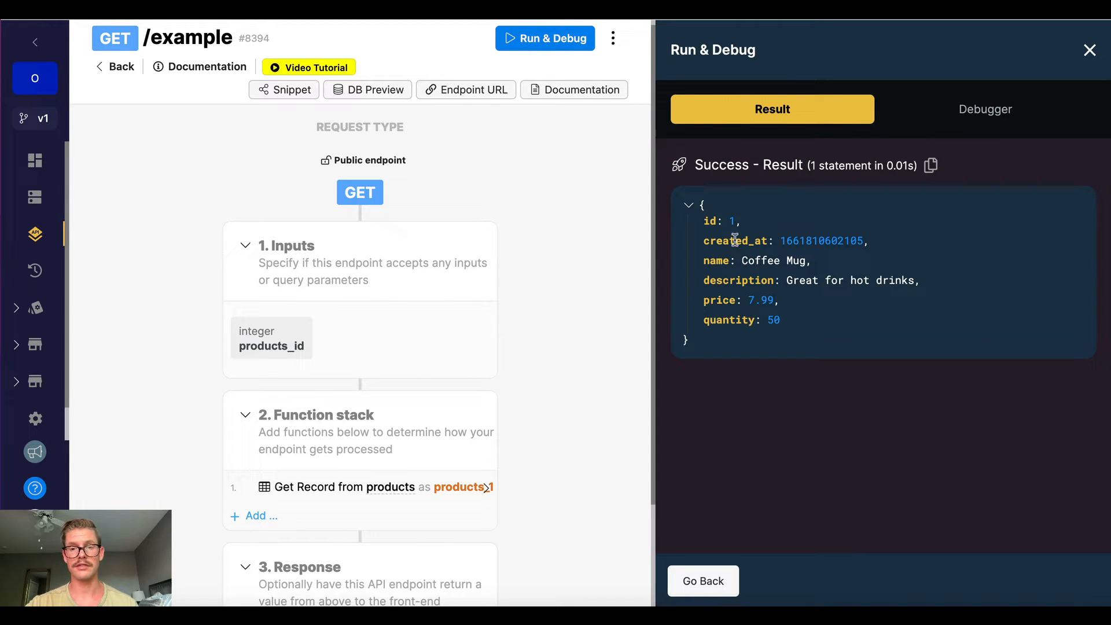
{"action": "double_click", "coordinate": [730, 221]}
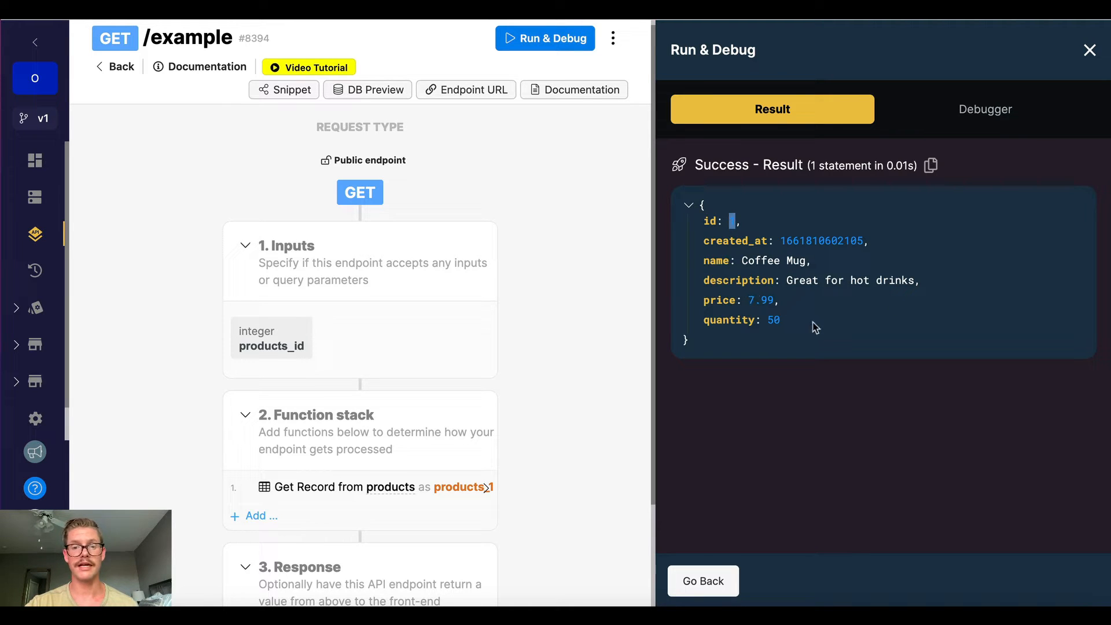
{"action": "left_click", "coordinate": [795, 332]}
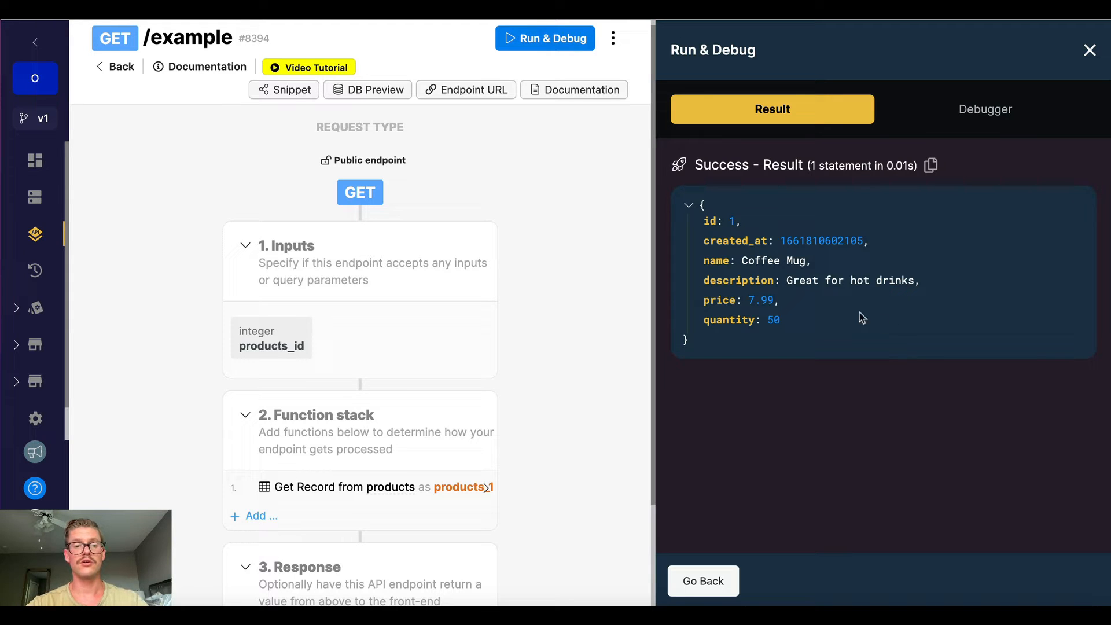
{"action": "scroll", "coordinate": [614, 338], "scroll_direction": "down", "scroll_amount": 1}
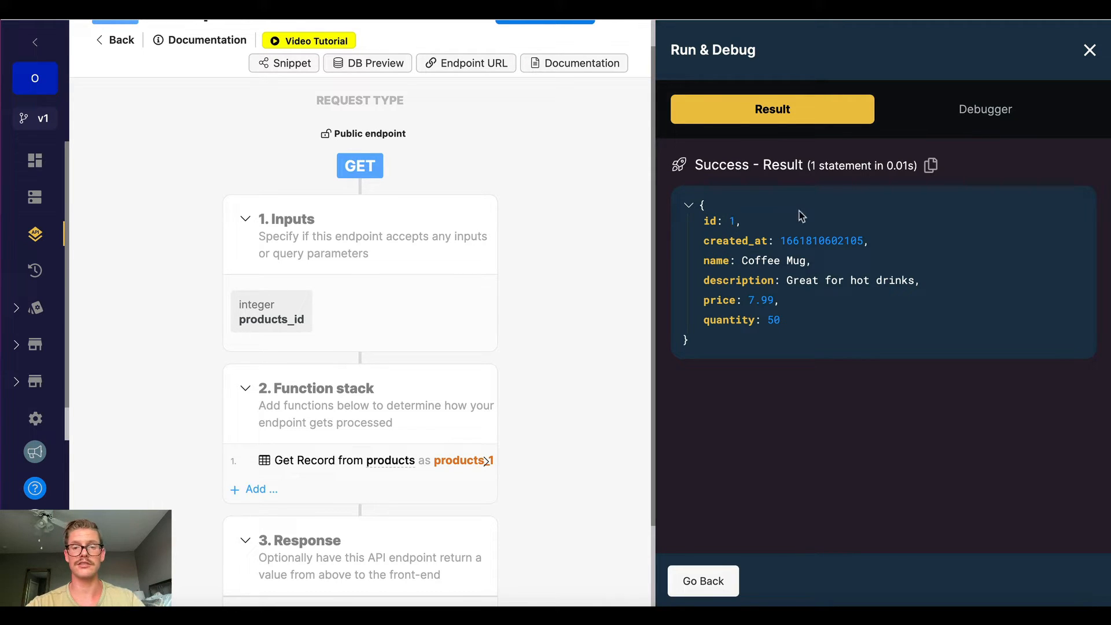
{"action": "double_click", "coordinate": [711, 224]}
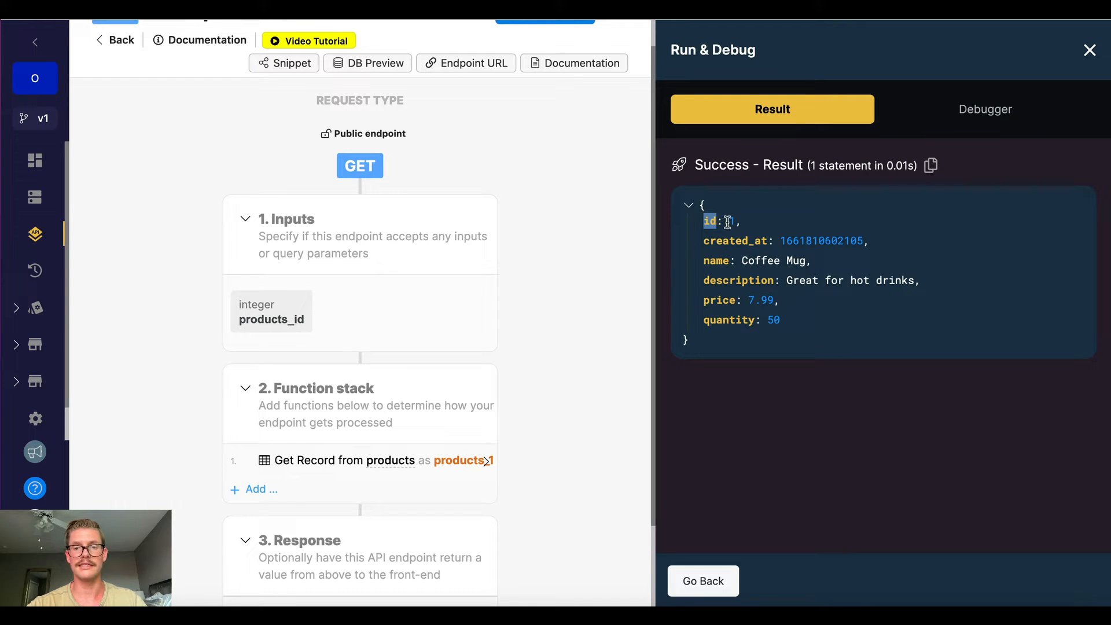
{"action": "double_click", "coordinate": [732, 222]}
{"action": "left_click", "coordinate": [783, 222]}
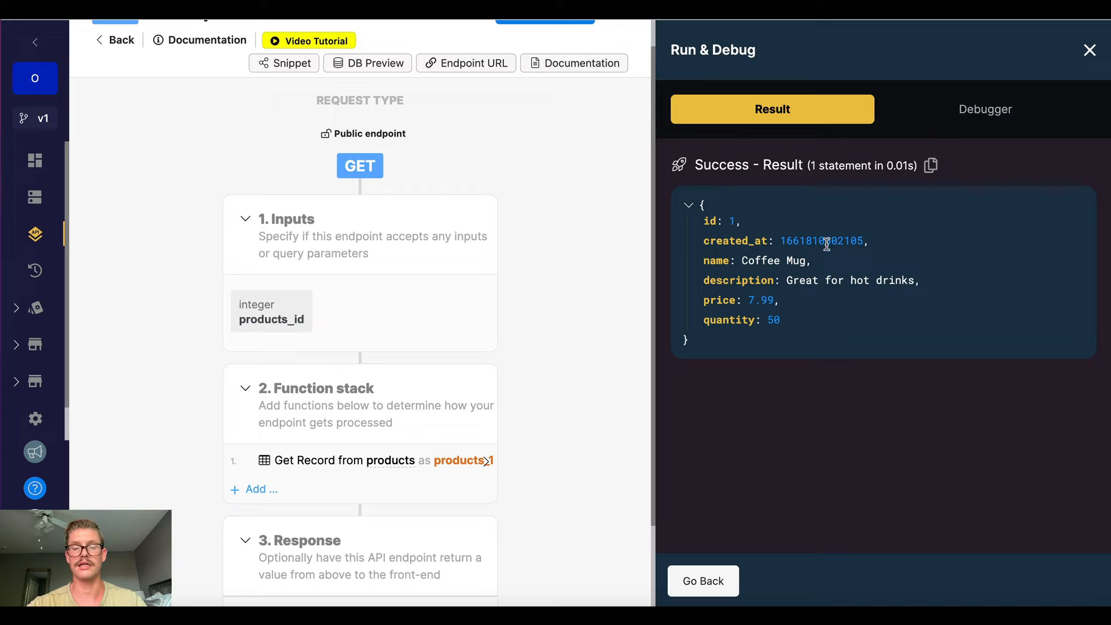
{"action": "left_click", "coordinate": [1089, 52]}
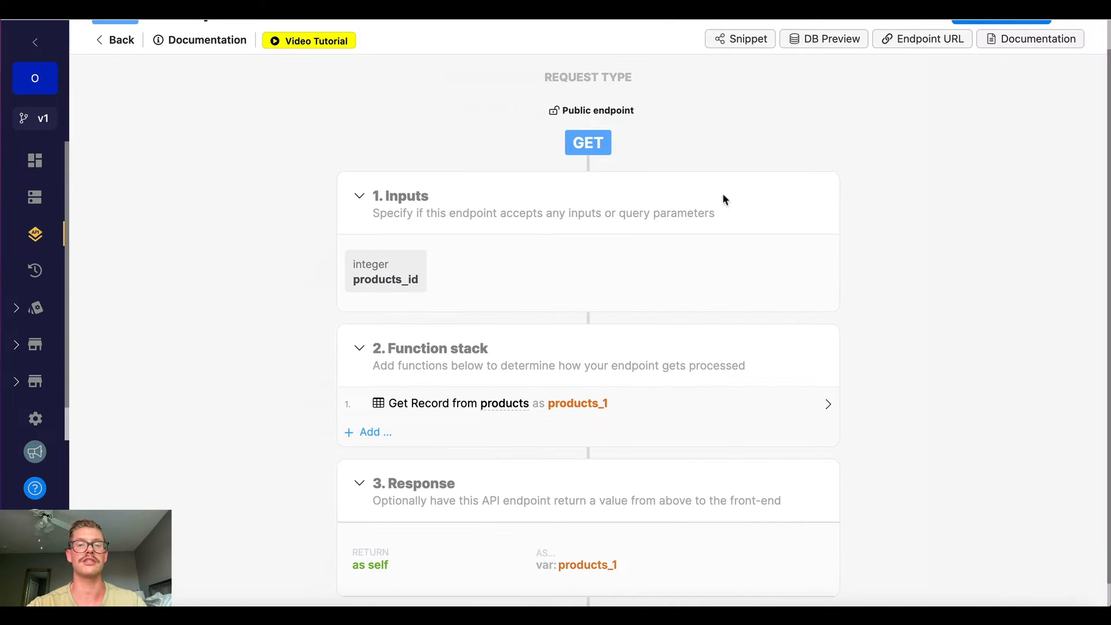
Add an object Get Entries function to the function stack after the Get Record step
{"action": "left_click", "coordinate": [372, 434]}
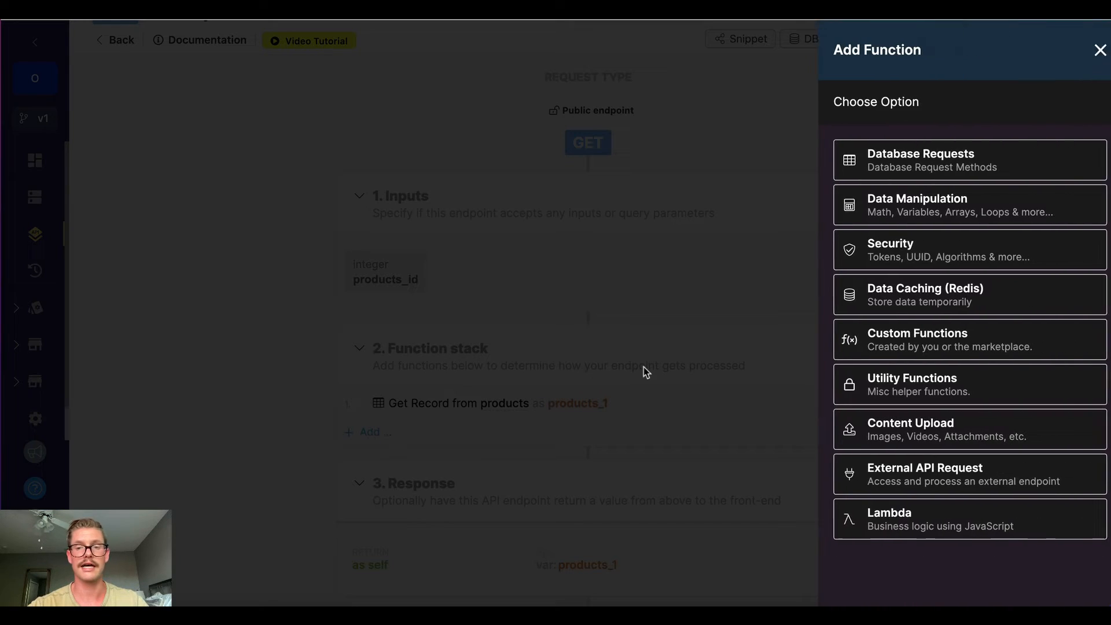
{"action": "left_click", "coordinate": [905, 214]}
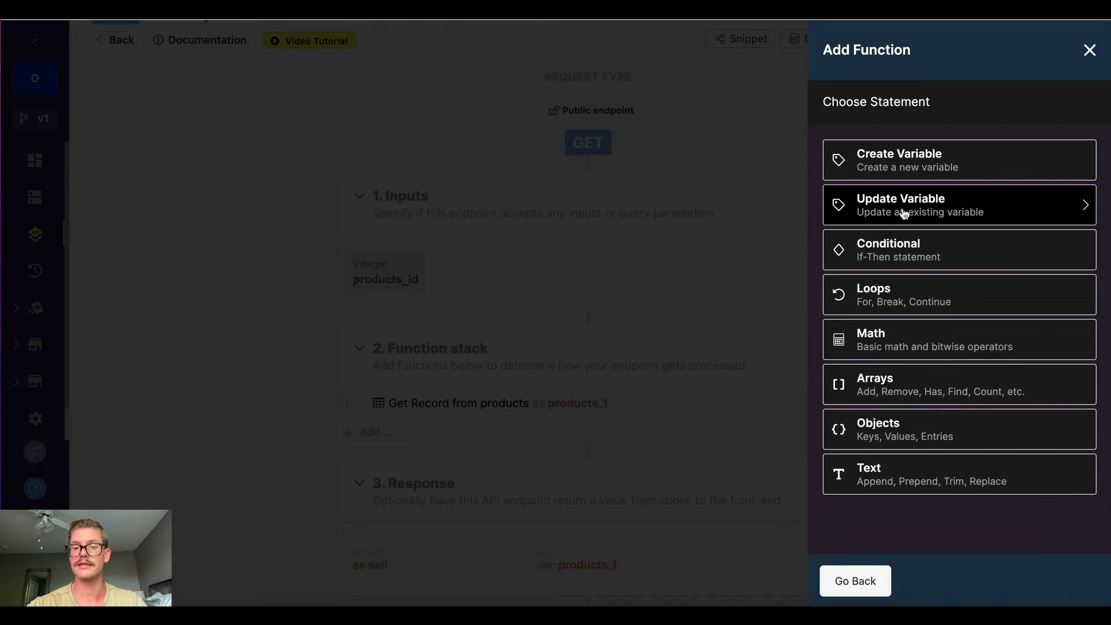
{"action": "left_click", "coordinate": [901, 440]}
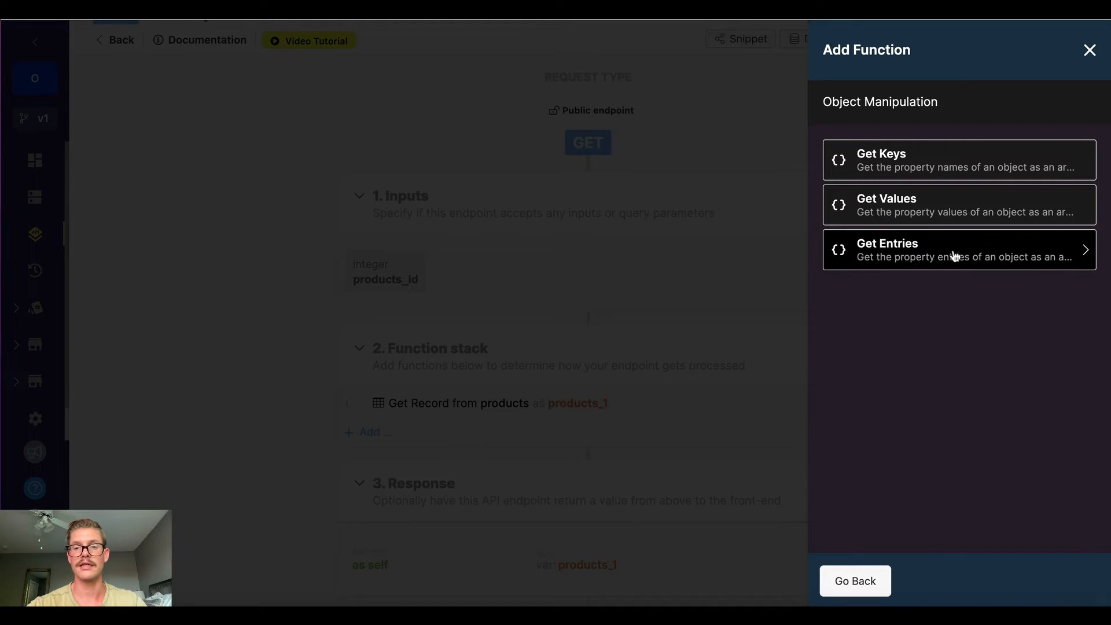
{"action": "left_click", "coordinate": [922, 260]}
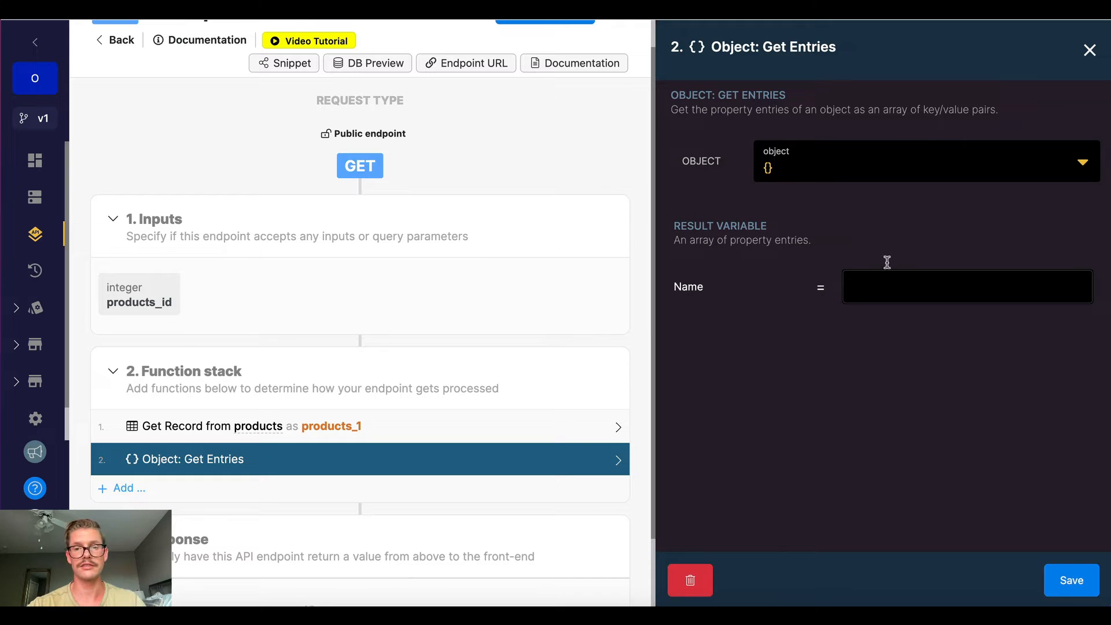
Set the Get Entries object to the products_1 variable, name the result variable entries, and save the function
{"action": "mouse_move", "coordinate": [905, 151]}
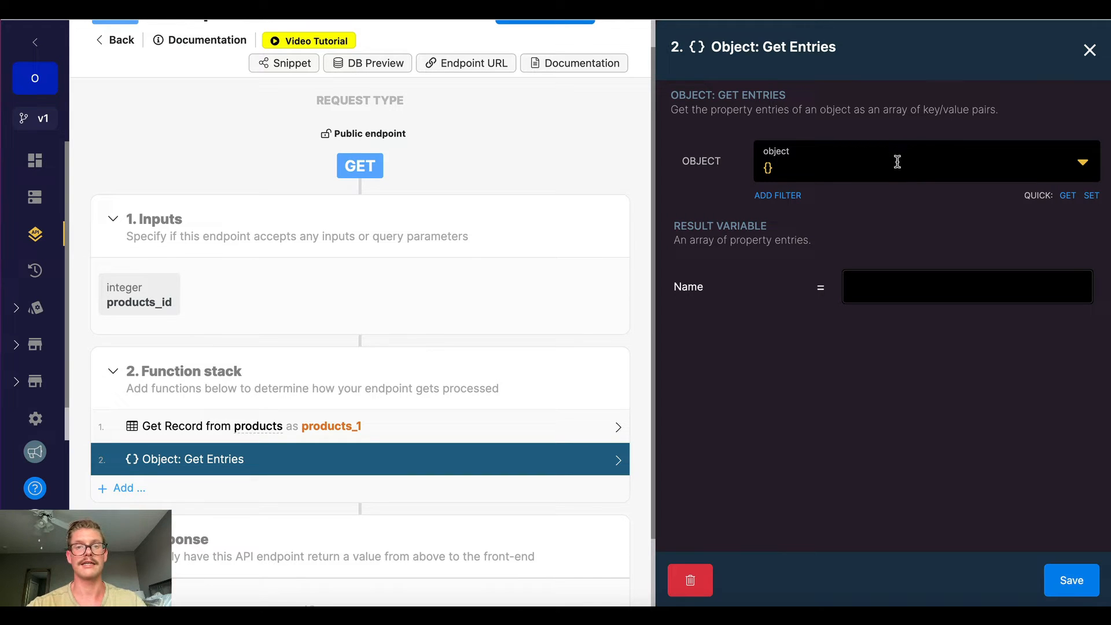
{"action": "left_click", "coordinate": [898, 161]}
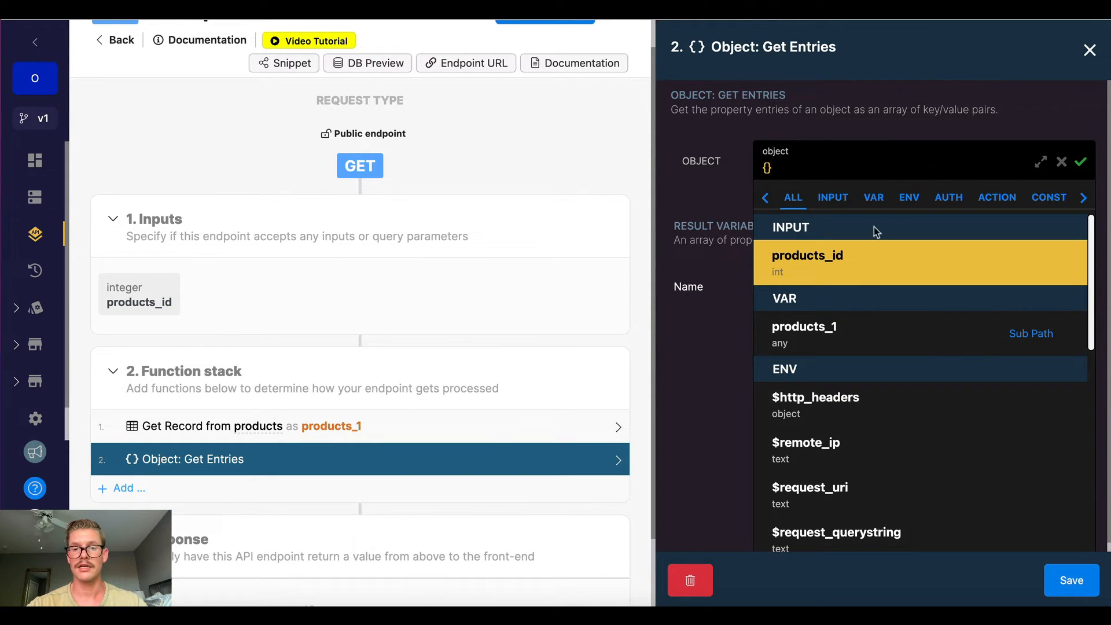
{"action": "left_click", "coordinate": [835, 343]}
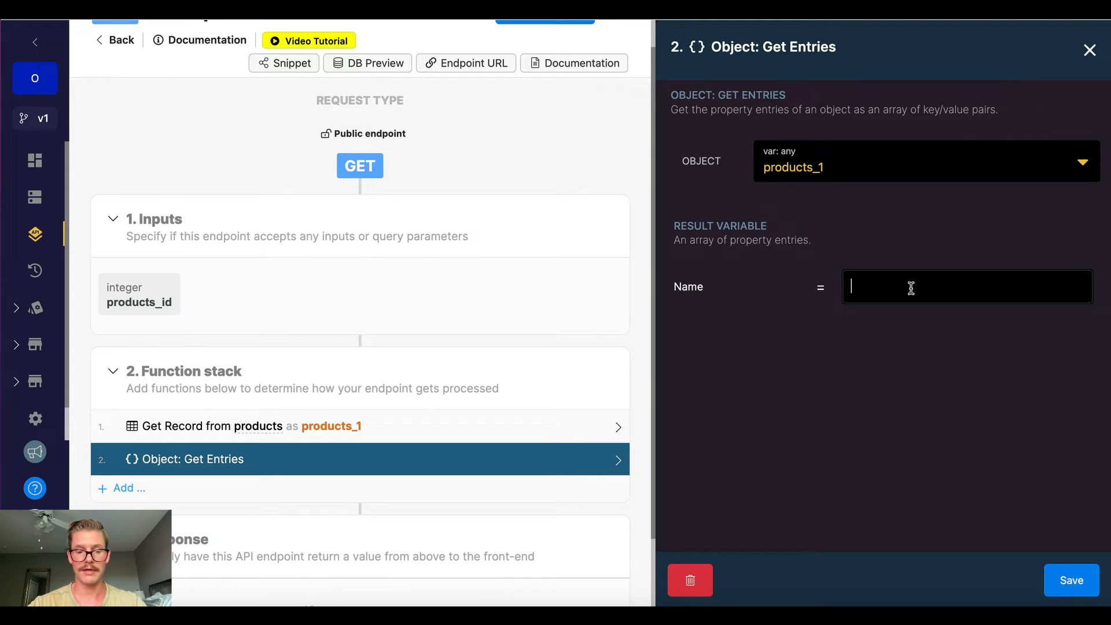
{"action": "type", "text": "entries"}
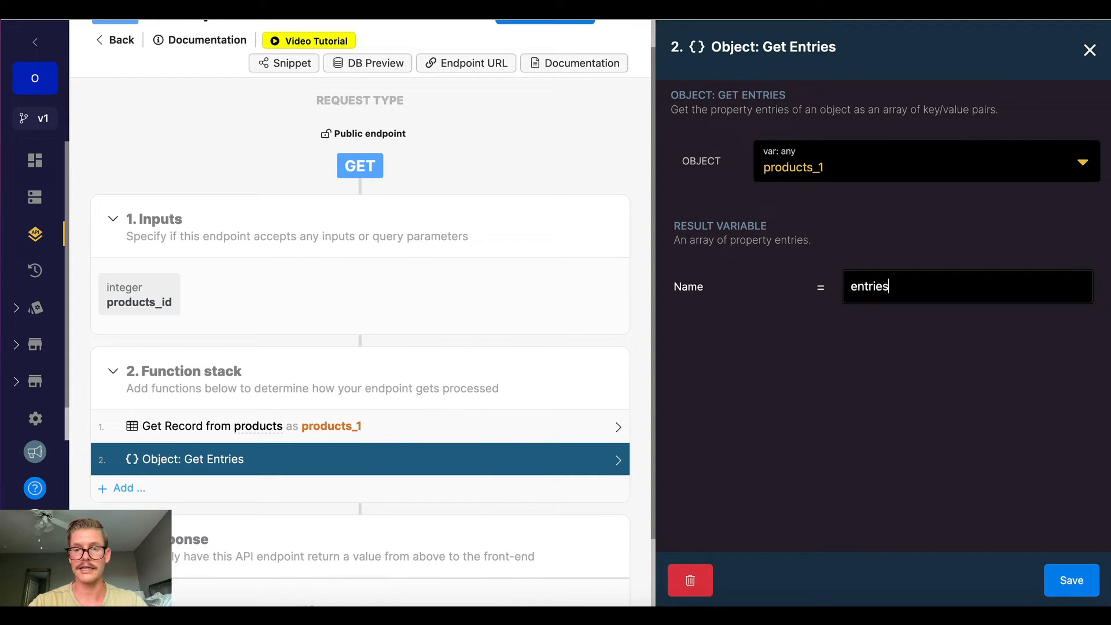
{"action": "left_click", "coordinate": [1070, 580]}
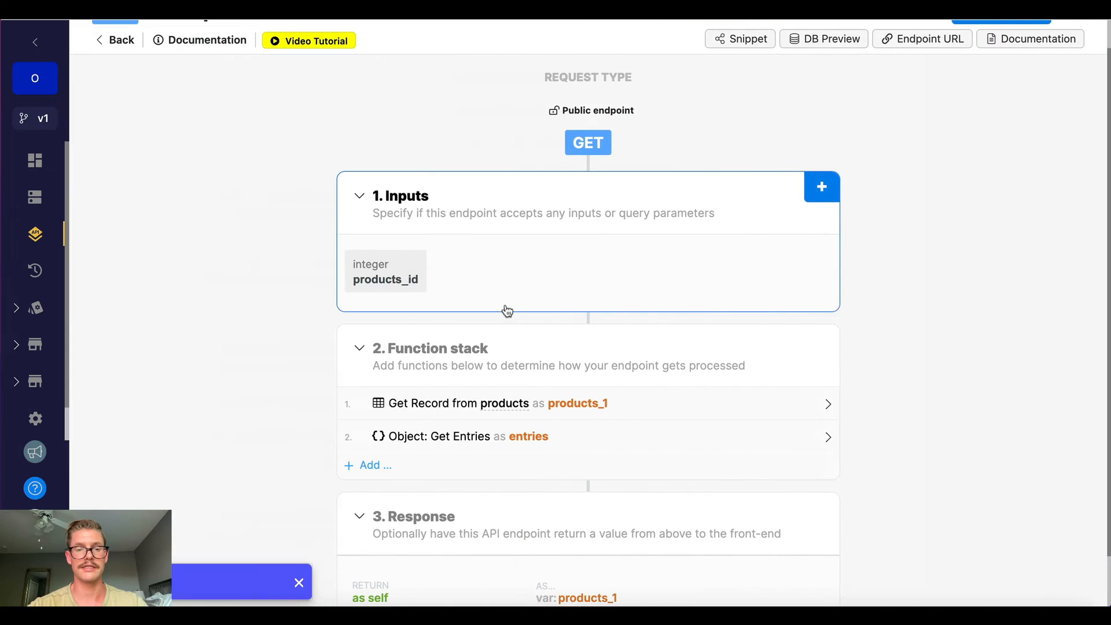
Change the endpoint's response to return the entries variable and save it
{"action": "left_click", "coordinate": [603, 566]}
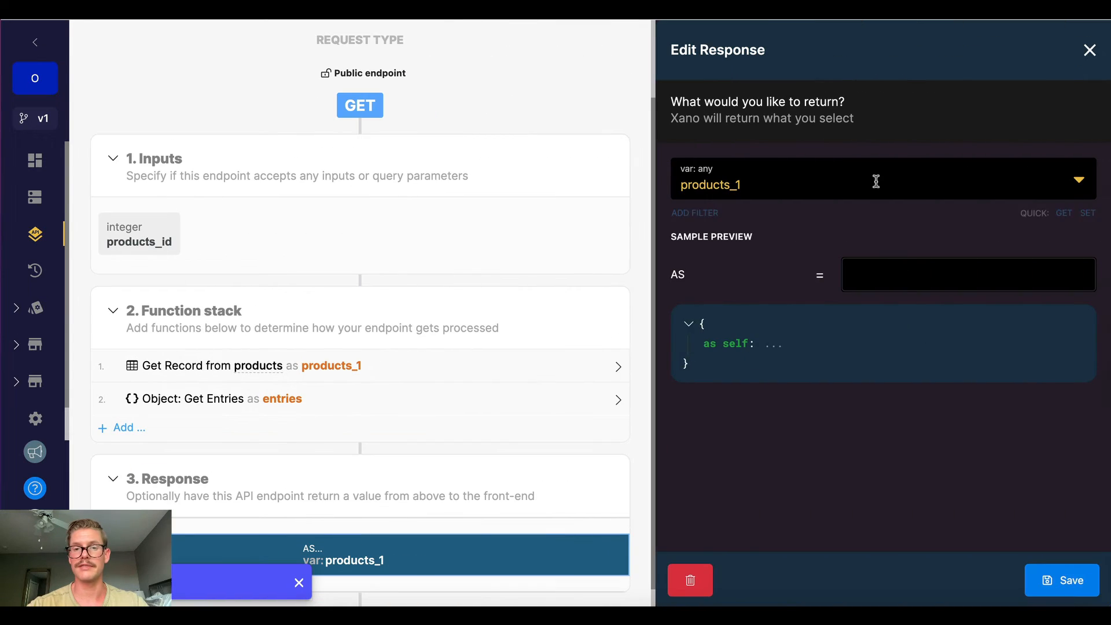
{"action": "left_click", "coordinate": [874, 180]}
{"action": "left_click", "coordinate": [784, 393]}
{"action": "left_click", "coordinate": [1063, 579]}
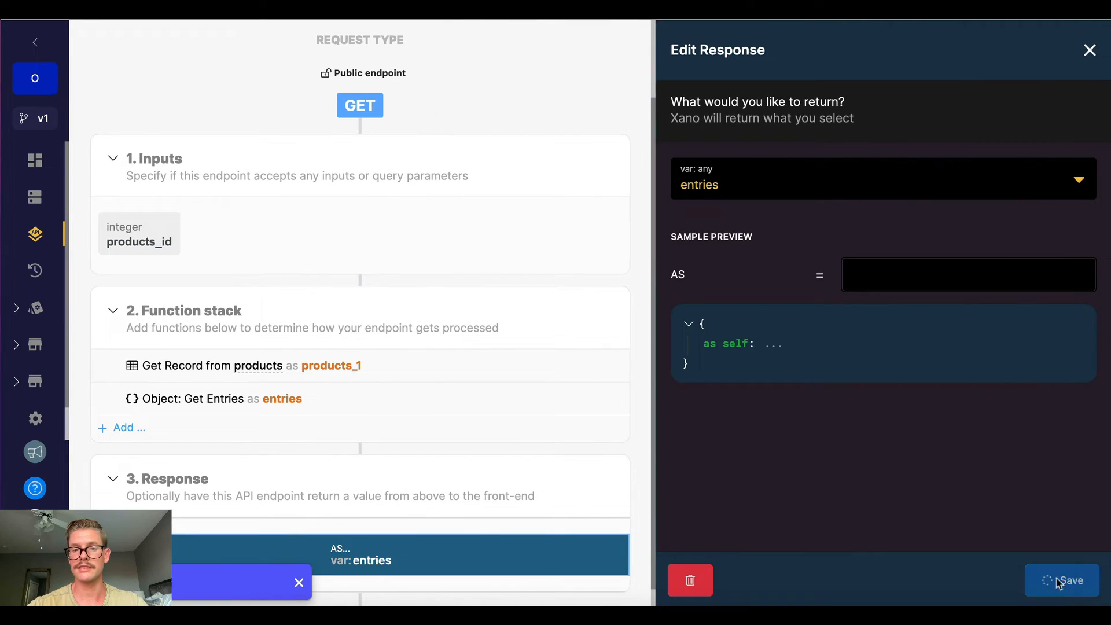
Run the endpoint again with products_id 1 and examine the returned array of key/value pairs
{"action": "scroll", "coordinate": [987, 224], "scroll_direction": "up", "scroll_amount": 3}
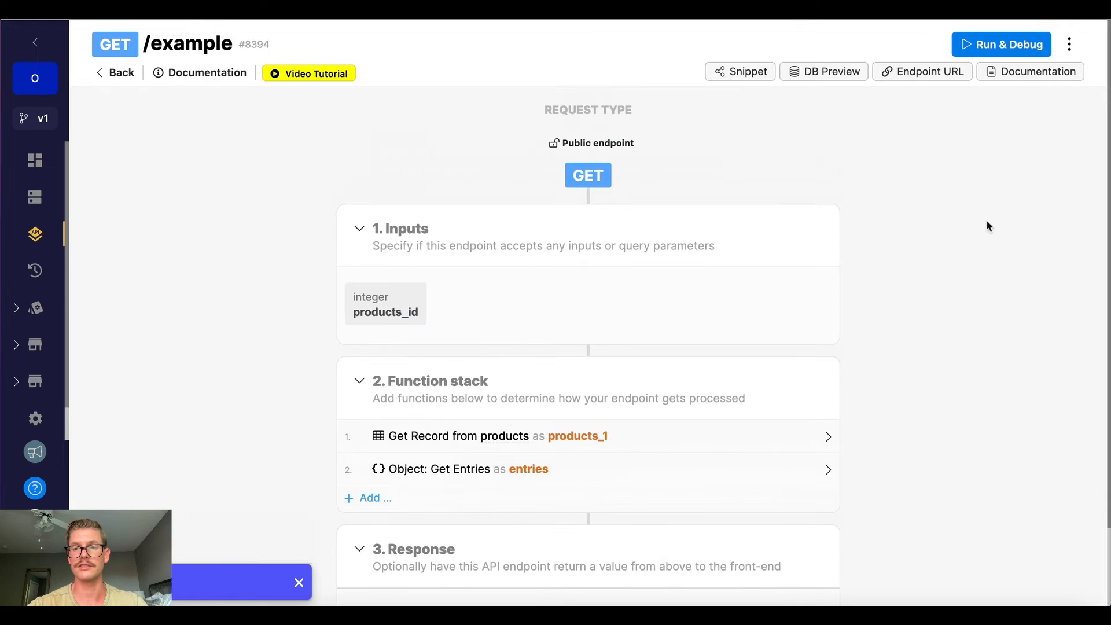
{"action": "left_click", "coordinate": [991, 51]}
{"action": "left_click", "coordinate": [1052, 576]}
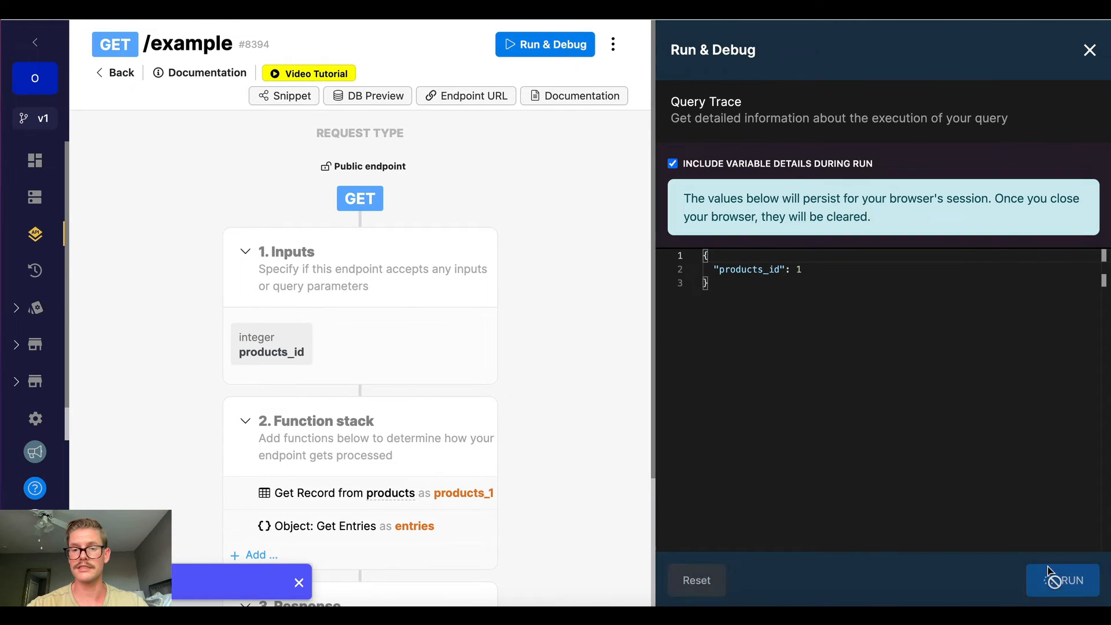
{"action": "scroll", "coordinate": [1014, 418], "scroll_direction": "down", "scroll_amount": 4}
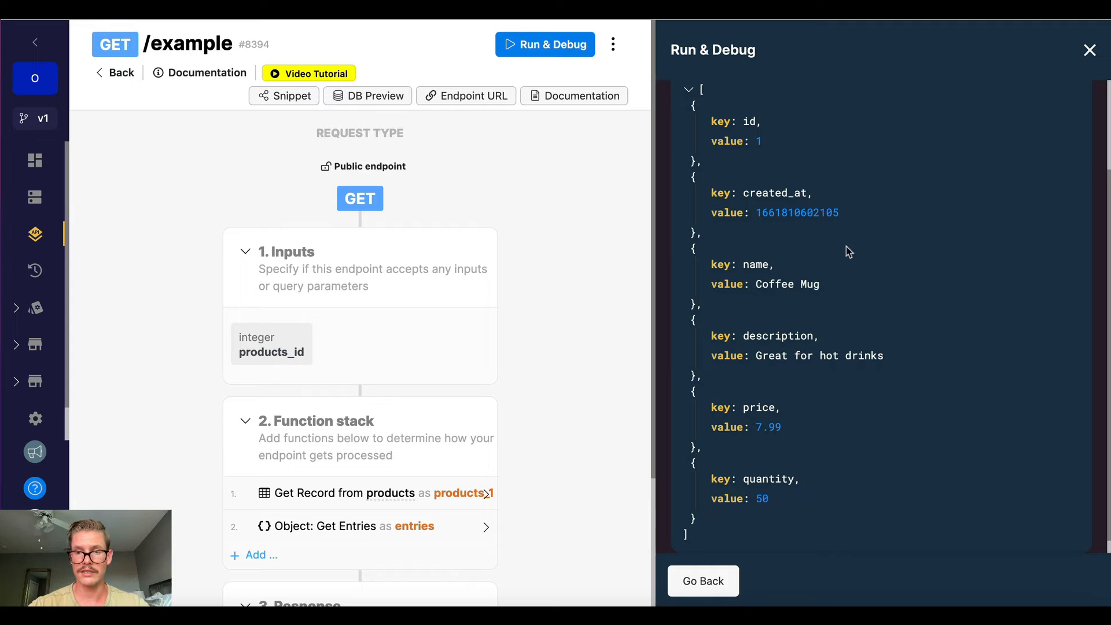
{"action": "scroll", "coordinate": [846, 246], "scroll_direction": "down", "scroll_amount": 1}
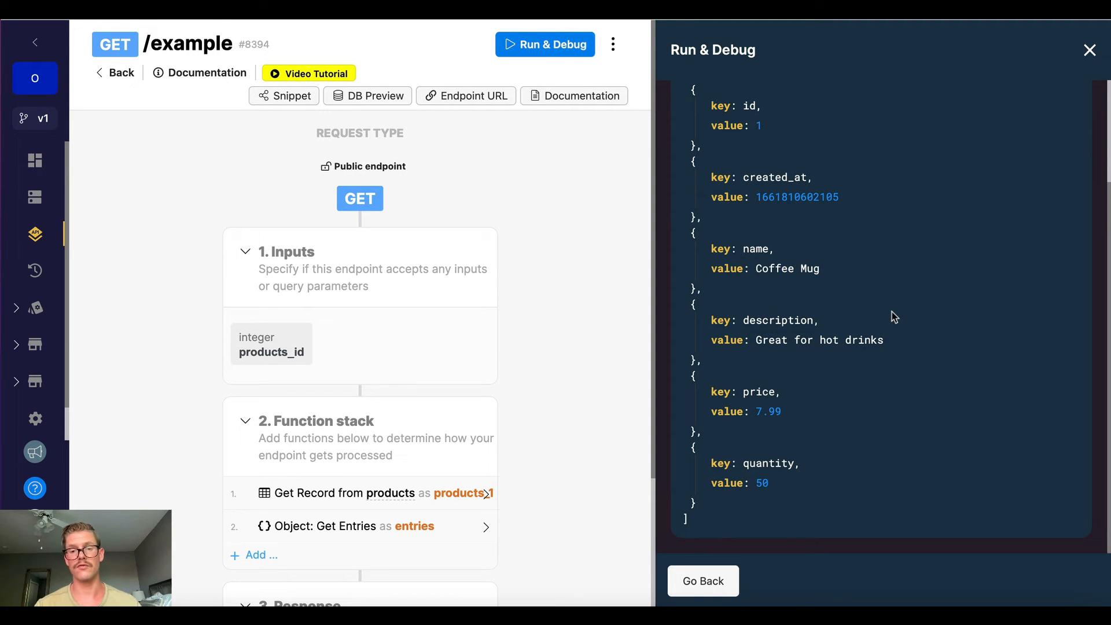
{"action": "scroll", "coordinate": [894, 317], "scroll_direction": "up", "scroll_amount": 1}
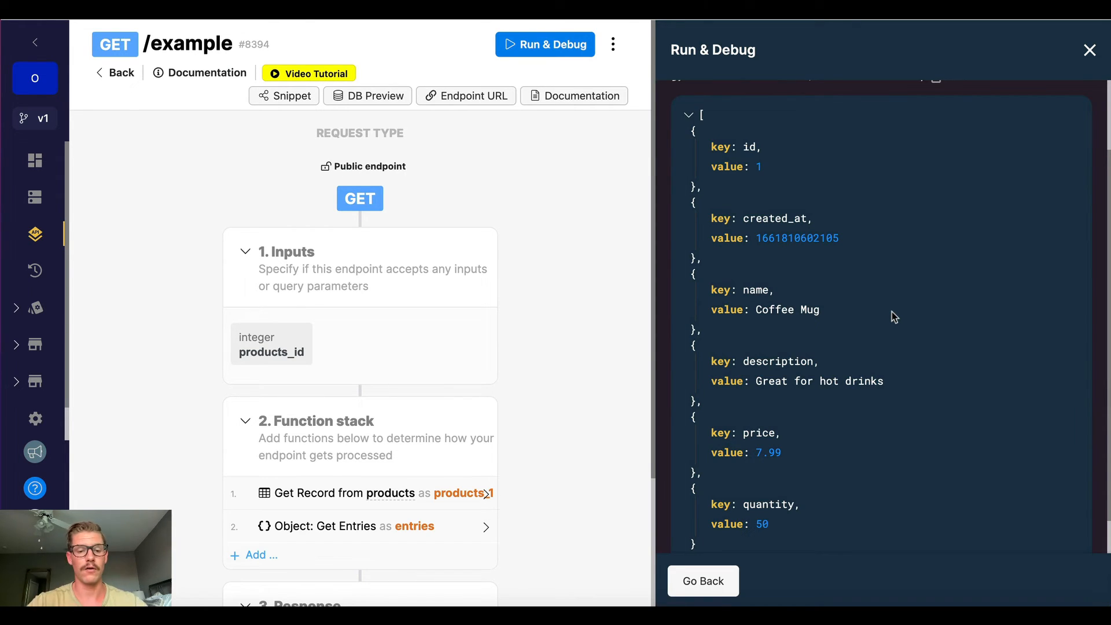
{"action": "scroll", "coordinate": [521, 398], "scroll_direction": "down", "scroll_amount": 1}
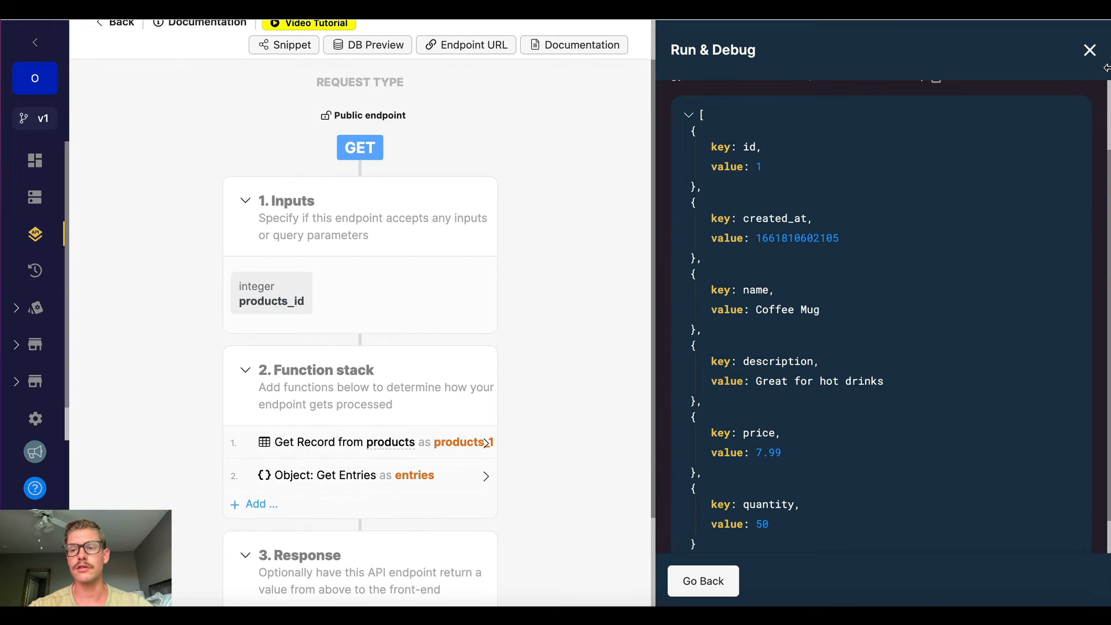
{"action": "left_click", "coordinate": [1090, 50]}
Disable the Get Entries function in the stack and choose products_1 as the response's return value
{"action": "scroll", "coordinate": [683, 332], "scroll_direction": "down", "scroll_amount": 1}
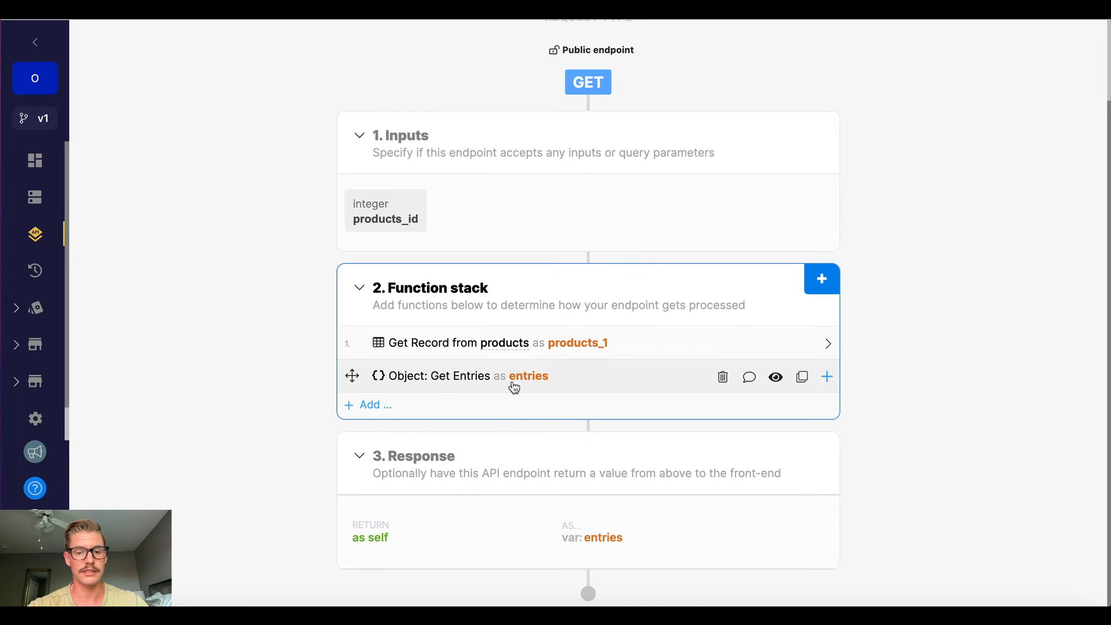
{"action": "left_click", "coordinate": [776, 377]}
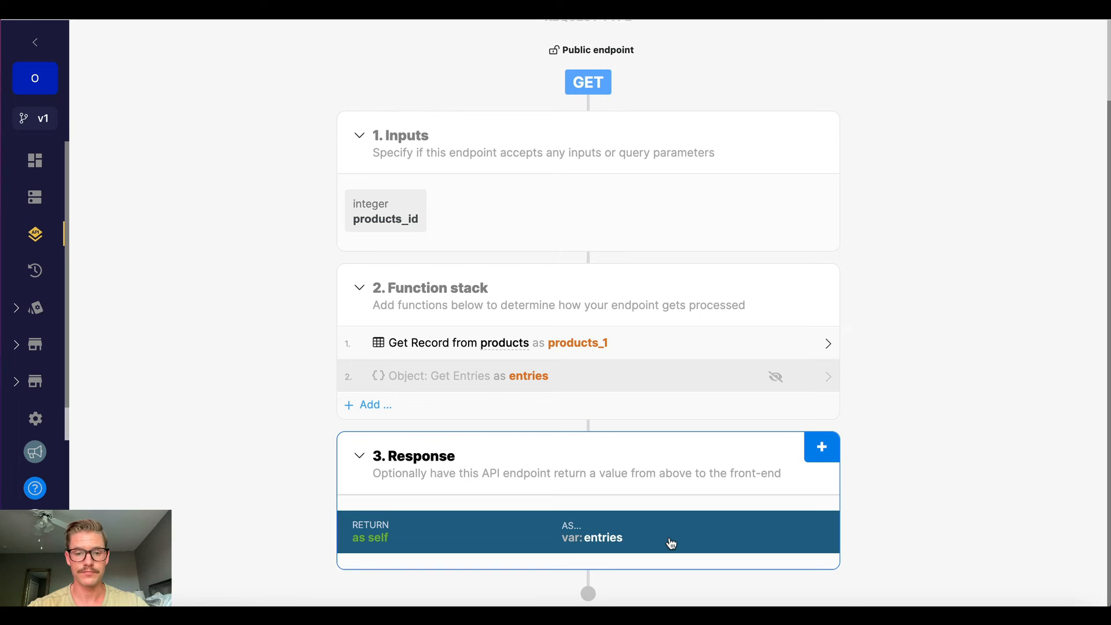
{"action": "left_click", "coordinate": [620, 540]}
{"action": "left_click", "coordinate": [923, 181]}
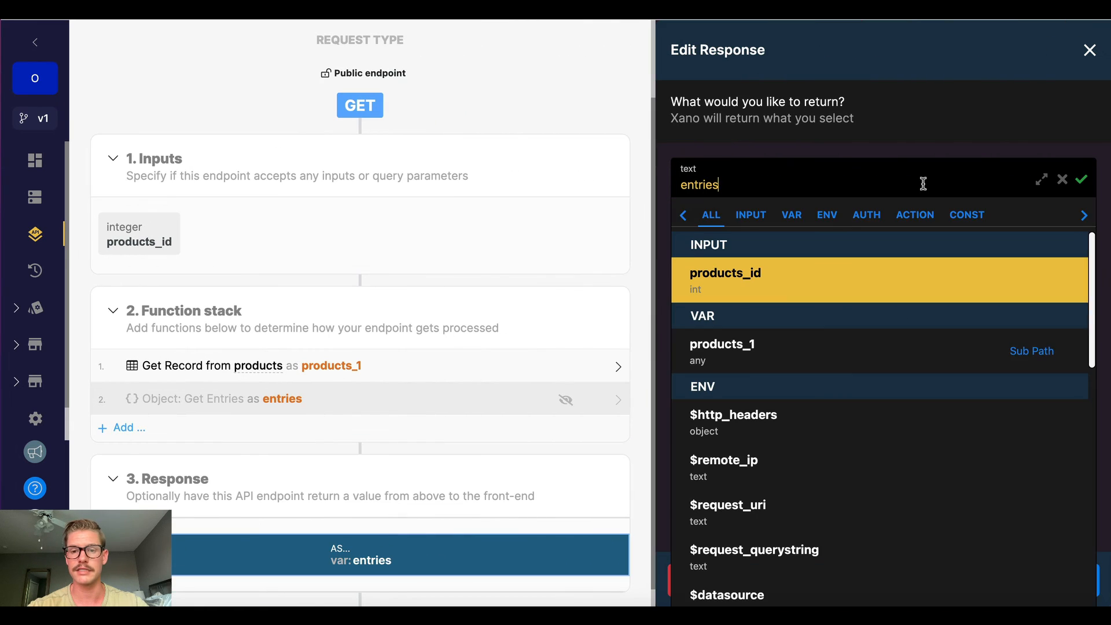
{"action": "left_click", "coordinate": [806, 351]}
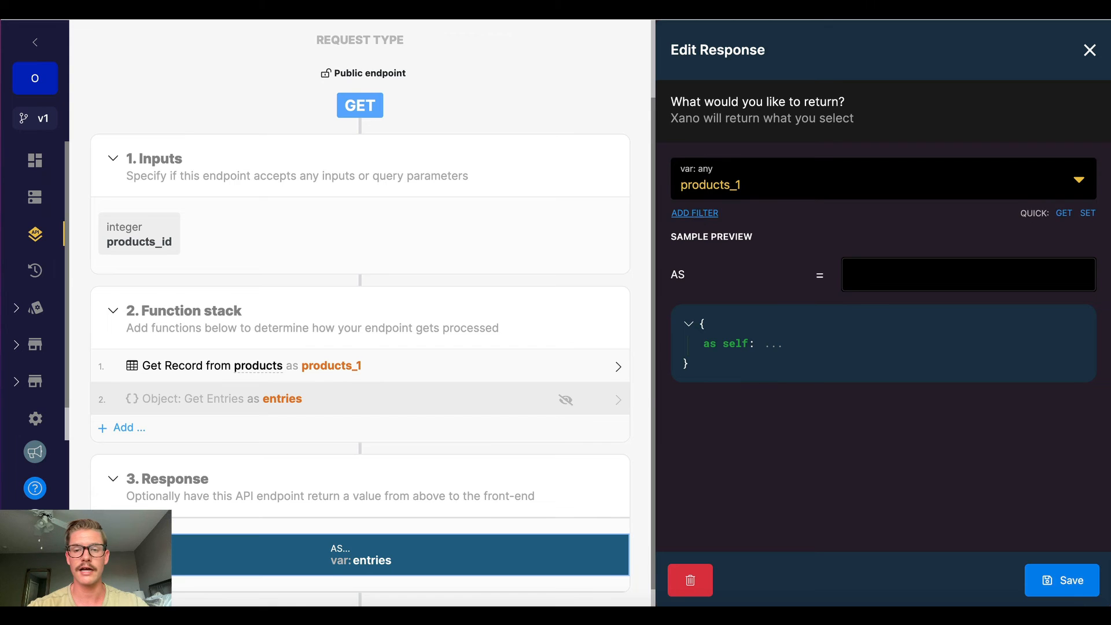
Add the entries array filter to the products_1 value in the response
{"action": "left_click", "coordinate": [697, 217]}
{"action": "left_click", "coordinate": [949, 178]}
{"action": "type", "text": "entir"}
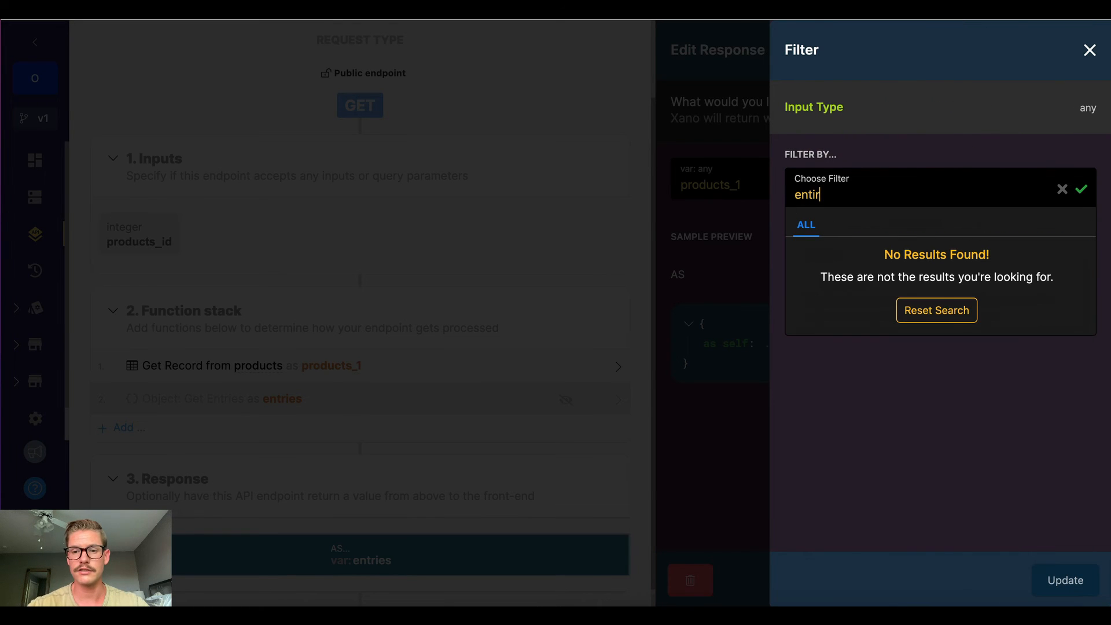
{"action": "key", "text": "BackSpace"}
{"action": "key", "text": "BackSpace"}
{"action": "type", "text": "r"}
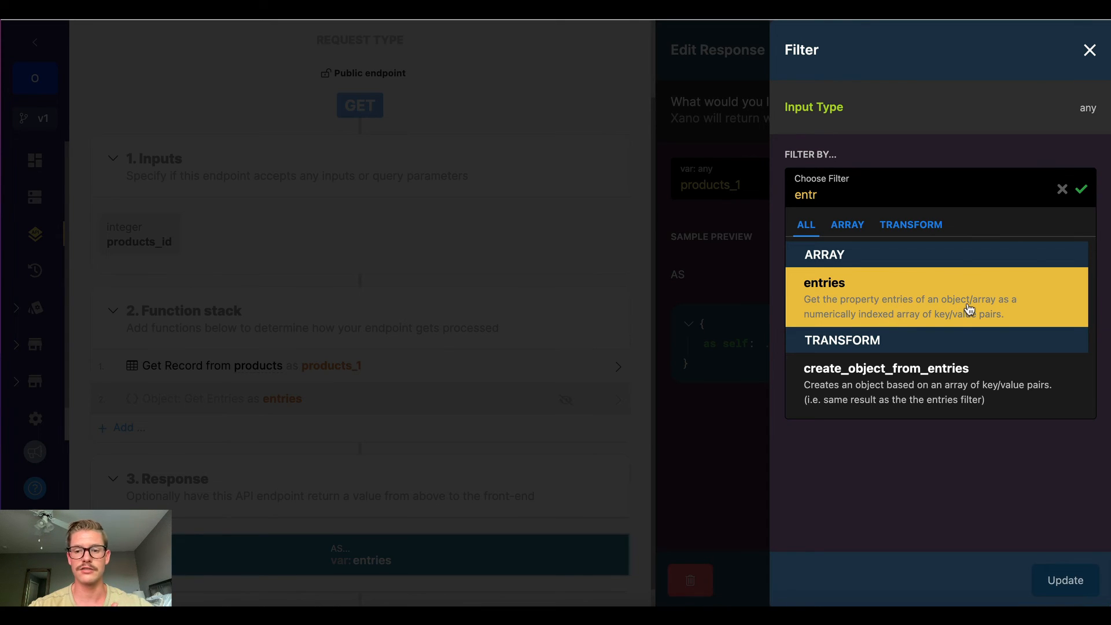
{"action": "left_click", "coordinate": [948, 293]}
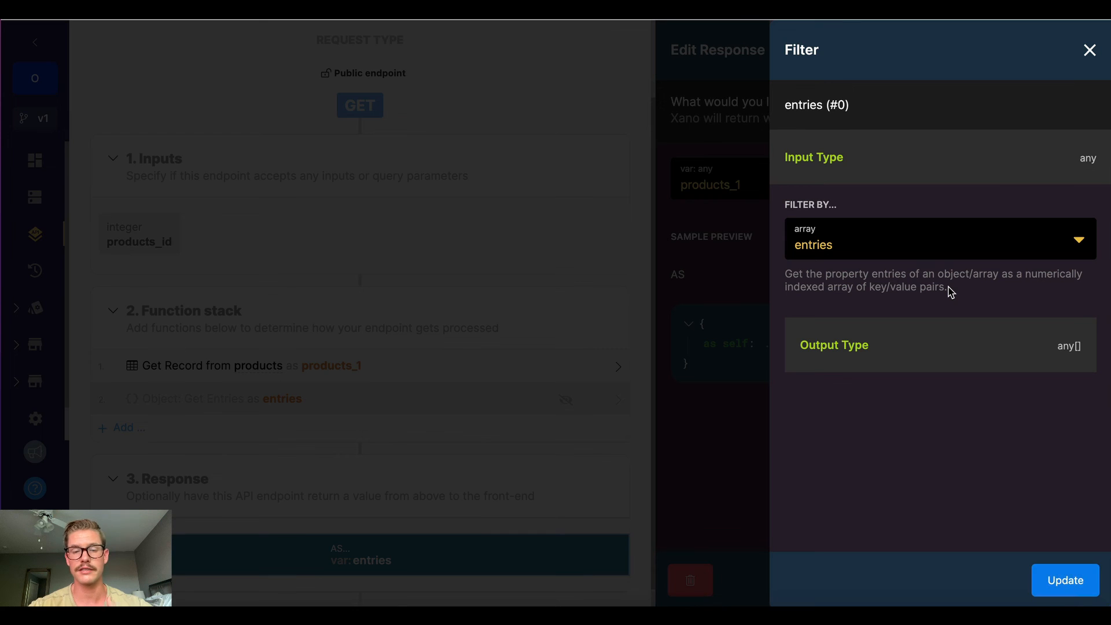
{"action": "left_click", "coordinate": [1071, 584]}
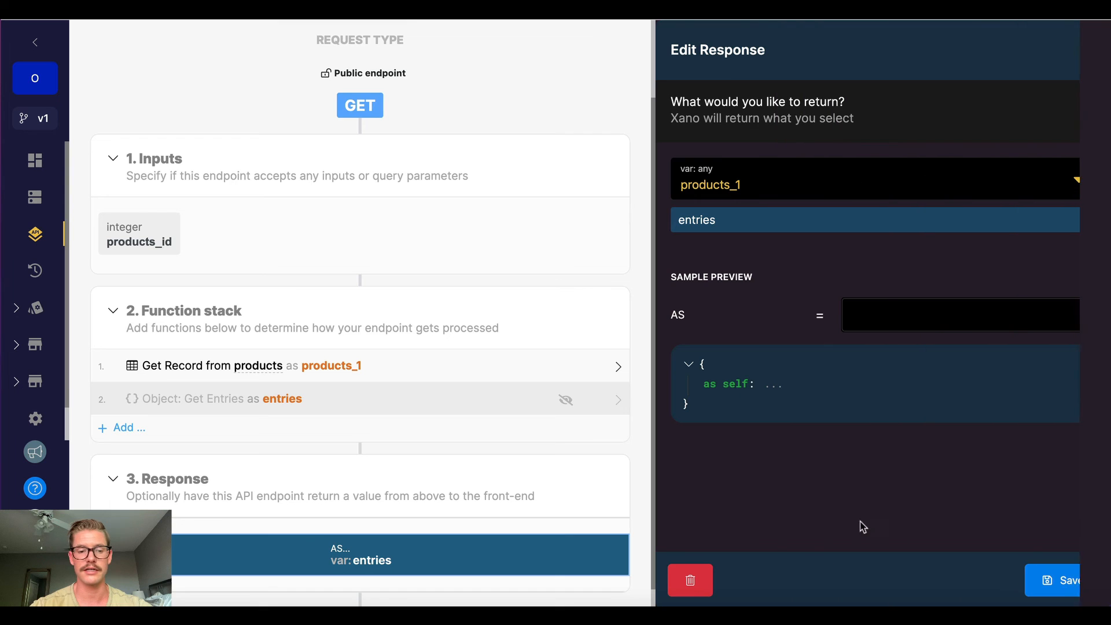
{"action": "scroll", "coordinate": [566, 385], "scroll_direction": "down", "scroll_amount": 1}
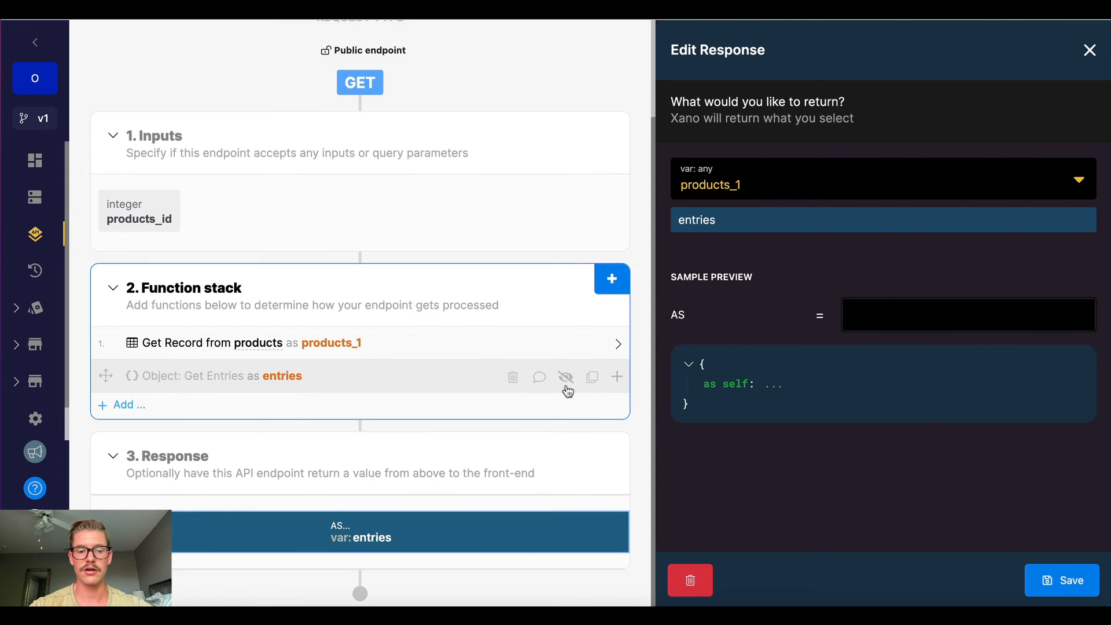
Save the response with the entries filter on products_1 and run the endpoint with products_id 1
{"action": "left_click", "coordinate": [1054, 589]}
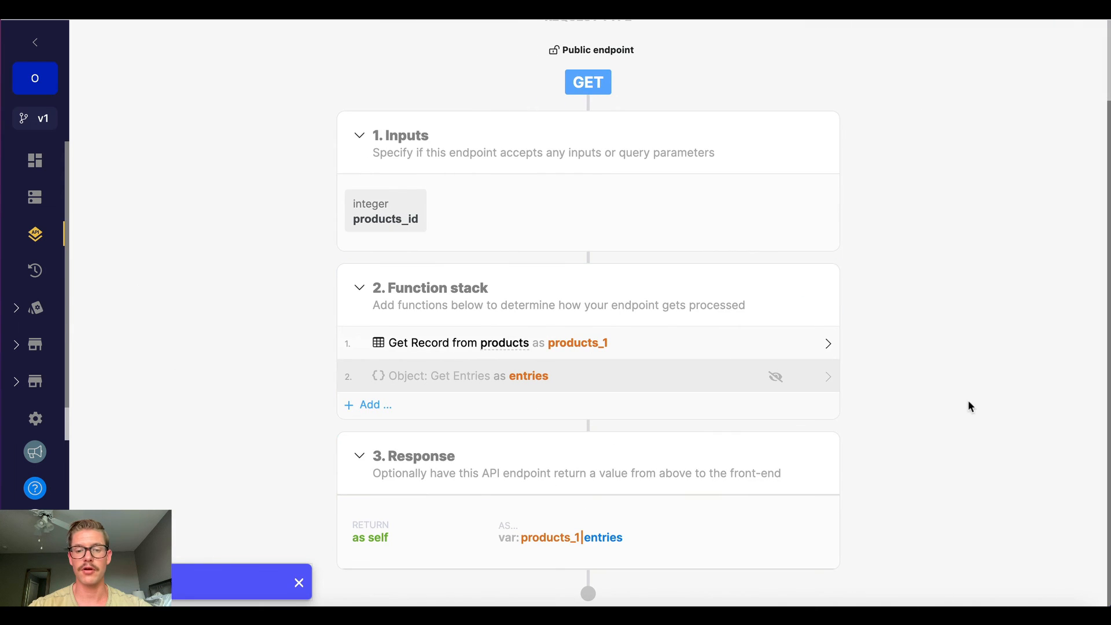
{"action": "scroll", "coordinate": [969, 402], "scroll_direction": "up", "scroll_amount": 3}
{"action": "left_click", "coordinate": [1012, 44]}
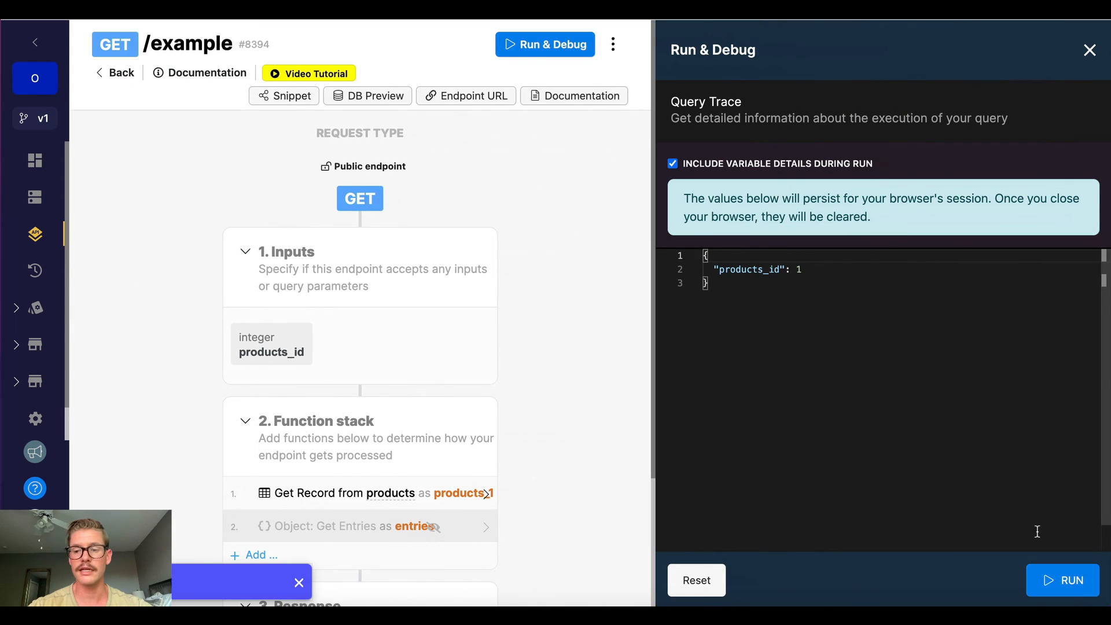
{"action": "left_click", "coordinate": [1083, 588]}
Examine the key/value pairs returned by the entries filter, close the run results and review the endpoint's function stack and response
{"action": "scroll", "coordinate": [982, 448], "scroll_direction": "down", "scroll_amount": 2}
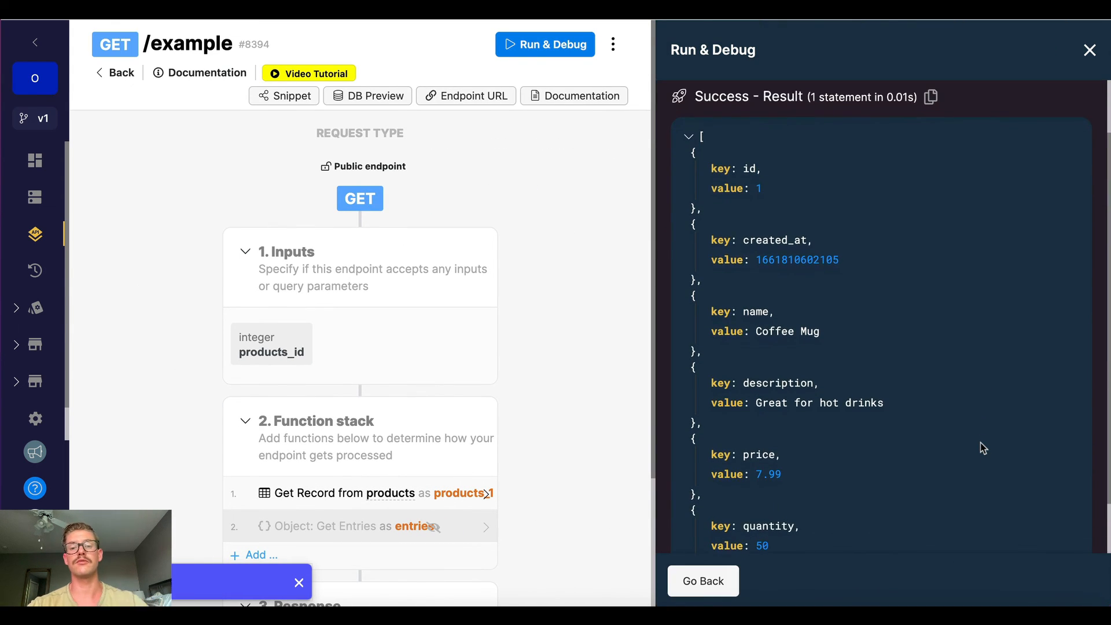
{"action": "scroll", "coordinate": [882, 321], "scroll_direction": "up", "scroll_amount": 1}
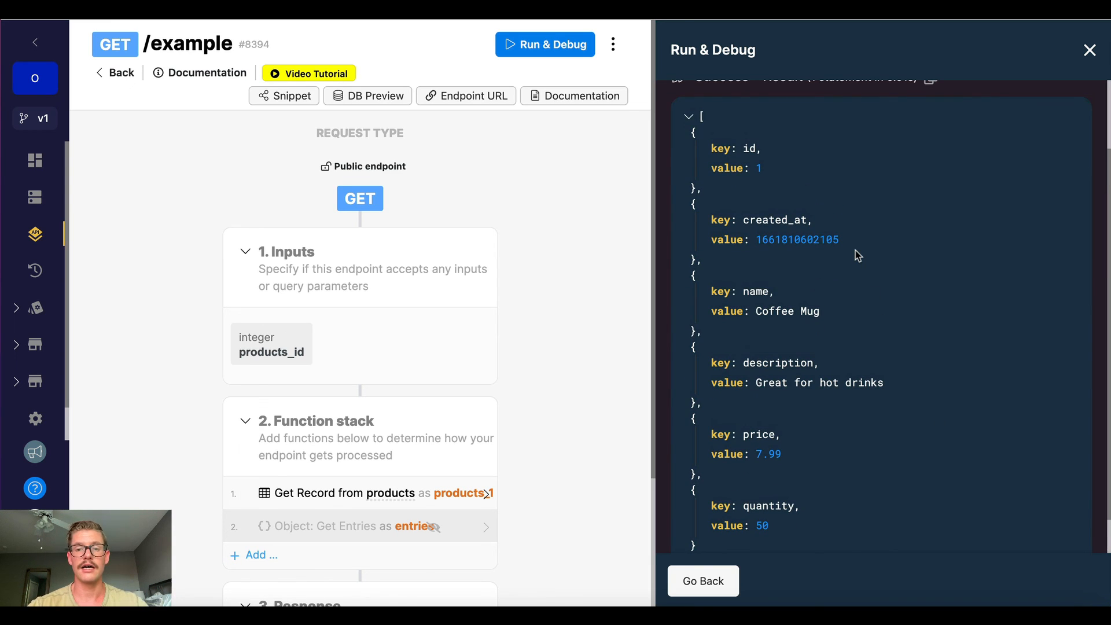
{"action": "scroll", "coordinate": [950, 376], "scroll_direction": "down", "scroll_amount": 1}
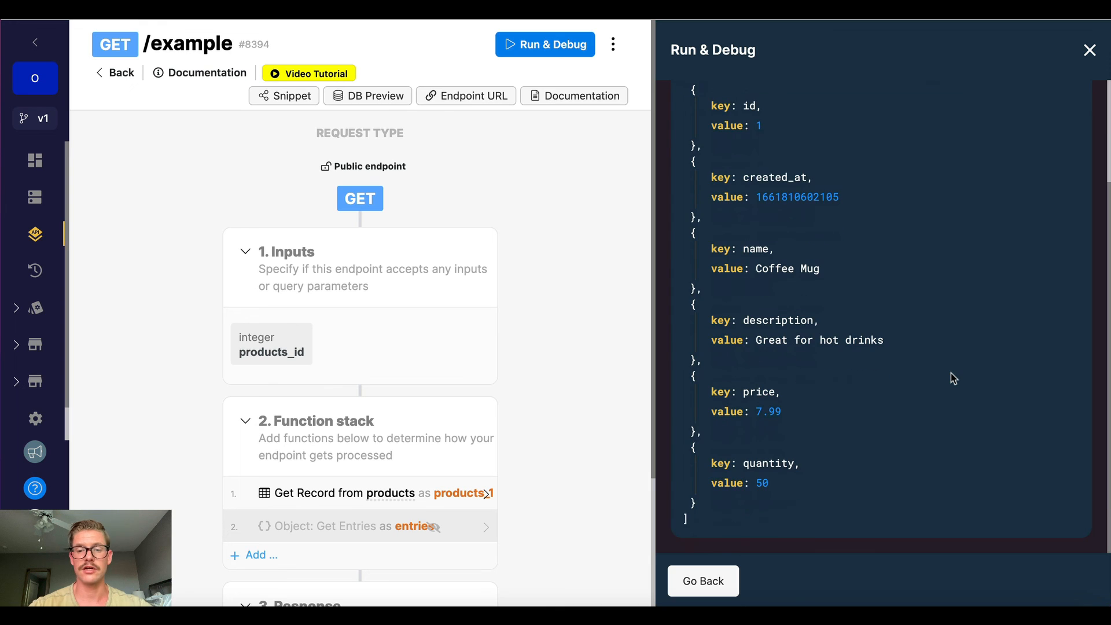
{"action": "left_click", "coordinate": [1089, 50]}
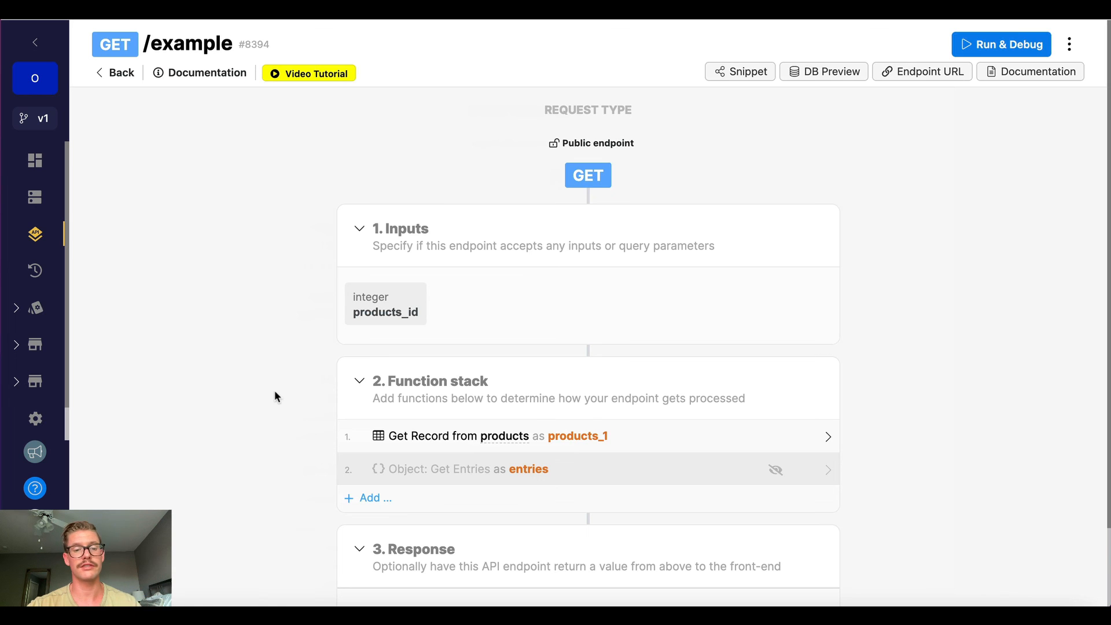
{"action": "scroll", "coordinate": [275, 397], "scroll_direction": "down", "scroll_amount": 1}
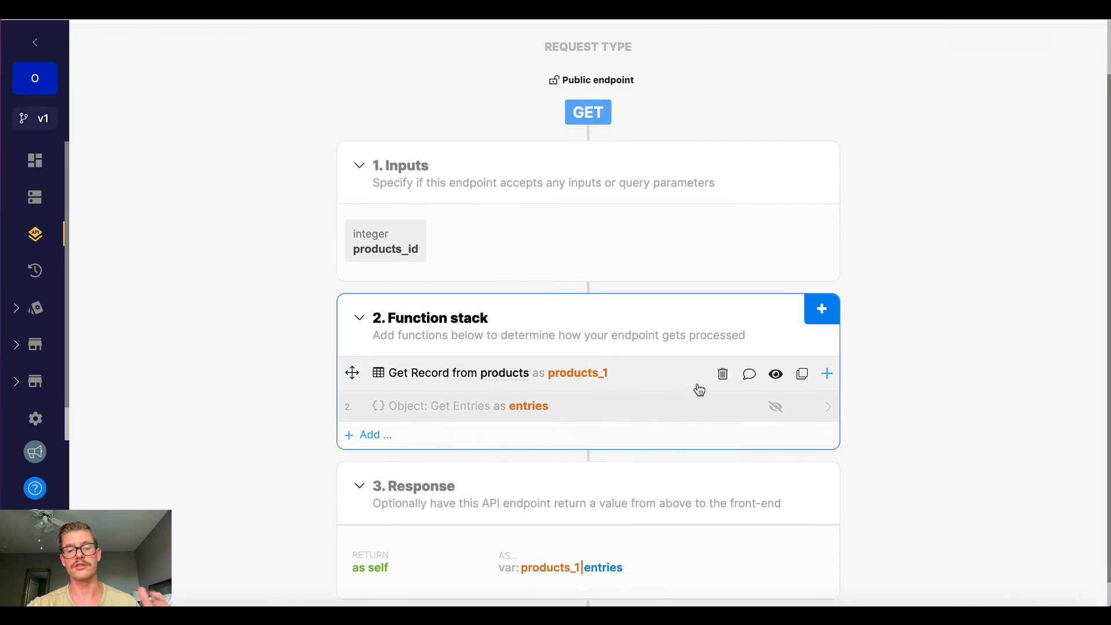